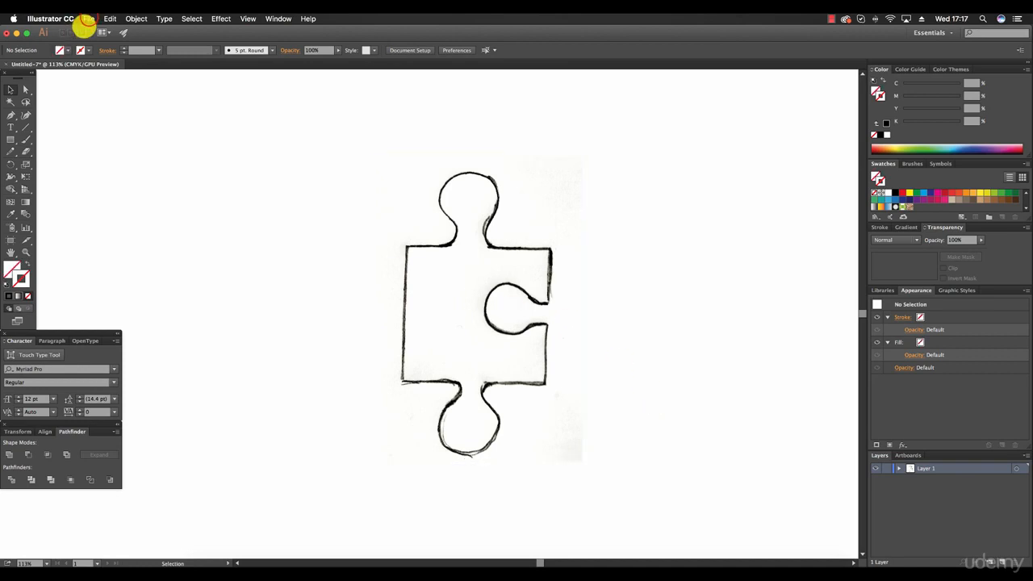
- Reduce the opacity of the puzzle piece sketch image to 30%
{"action": "left_click", "coordinate": [87, 19]}
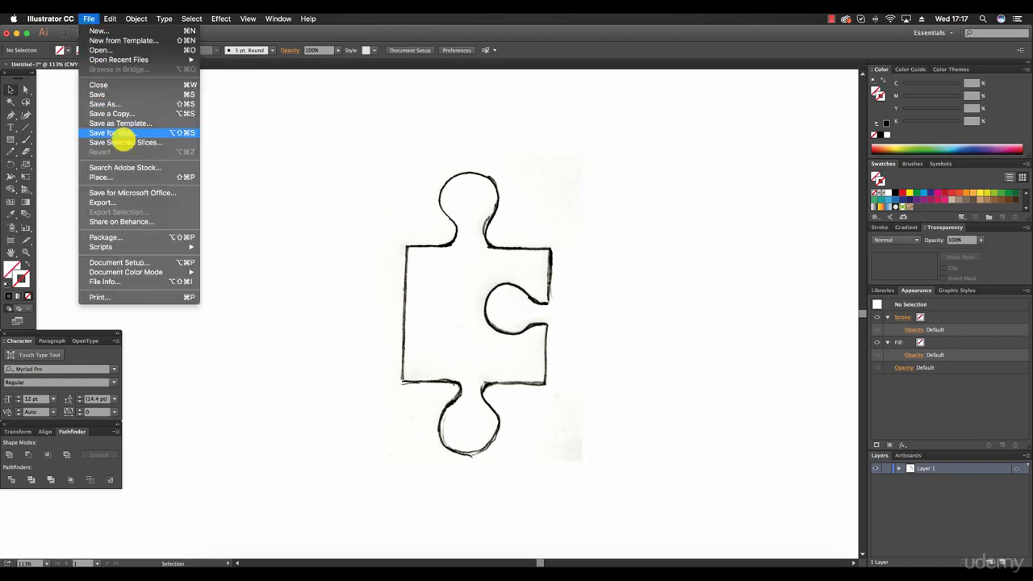
{"action": "left_click", "coordinate": [535, 240]}
{"action": "left_click", "coordinate": [538, 240]}
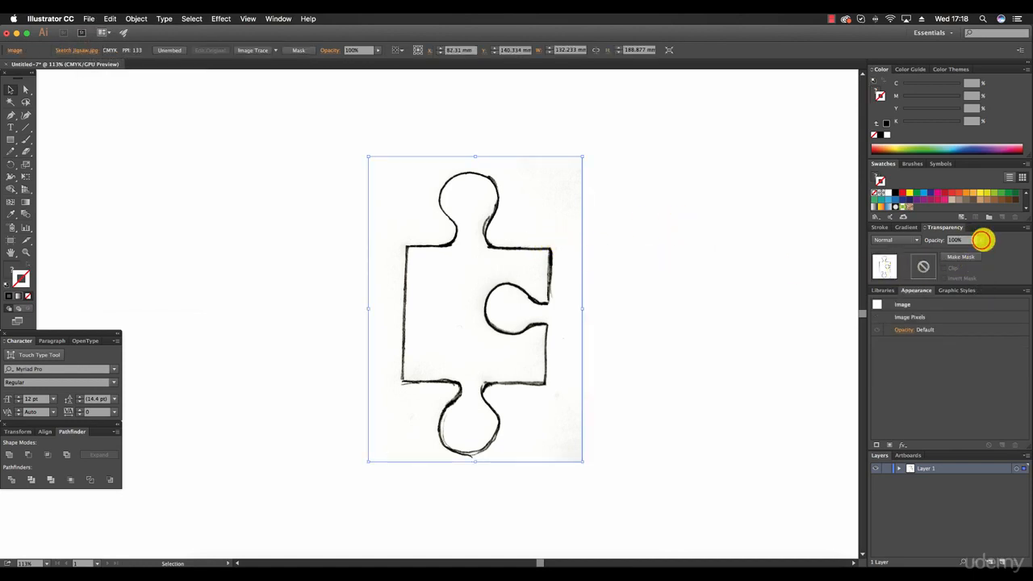
{"action": "left_click", "coordinate": [980, 240]}
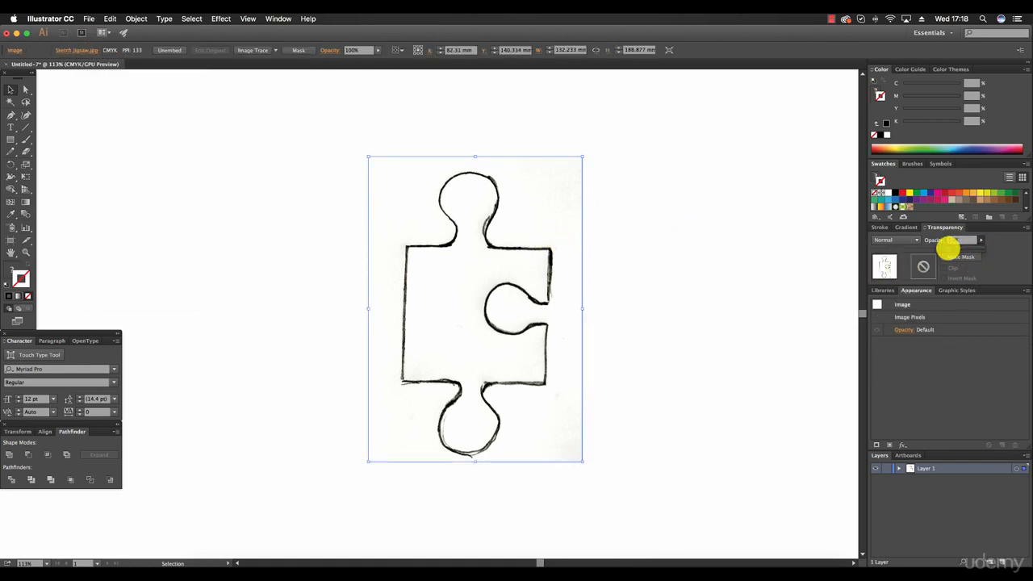
{"action": "left_click", "coordinate": [951, 249]}
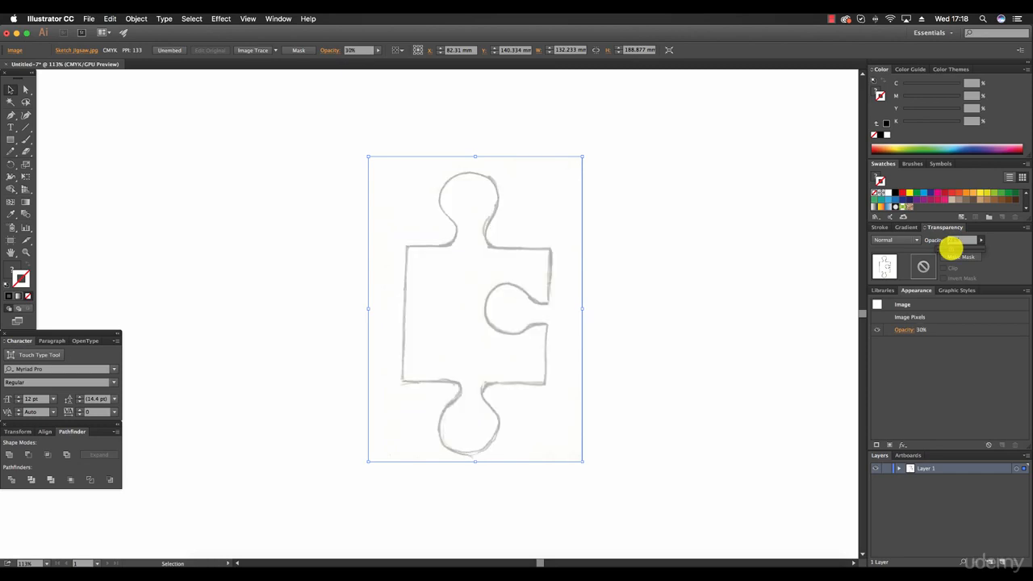
{"action": "left_click", "coordinate": [741, 255]}
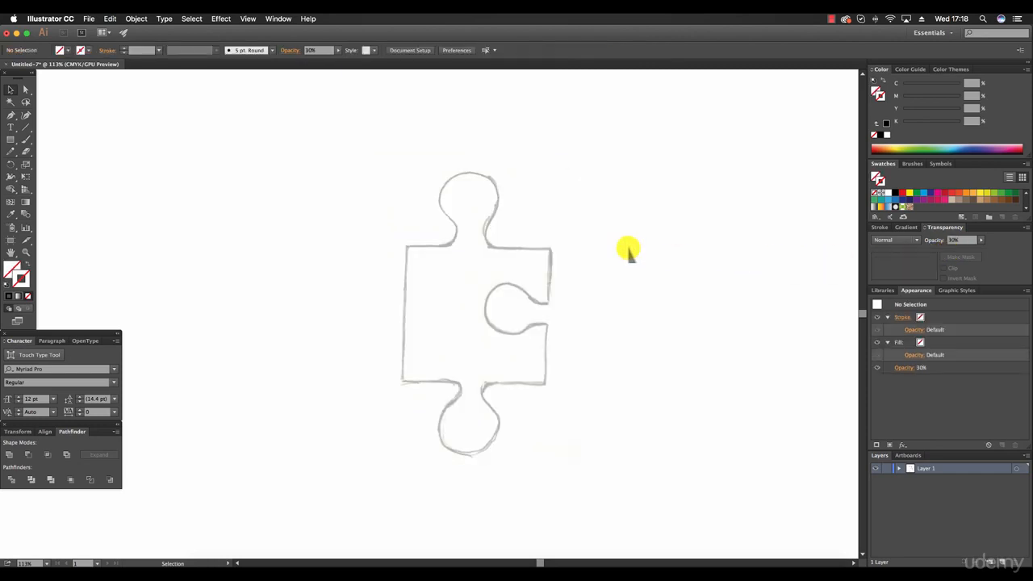
- Trace the puzzle's straight left edge and the first part of its top edge with the Pencil tool, using a black stroke
{"action": "left_click", "coordinate": [11, 151]}
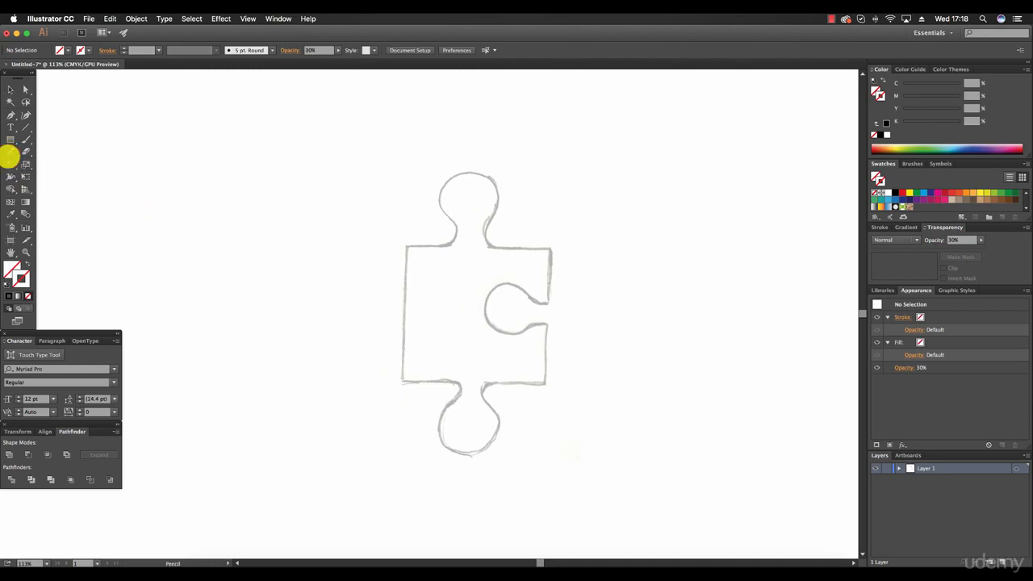
{"action": "left_click", "coordinate": [22, 277]}
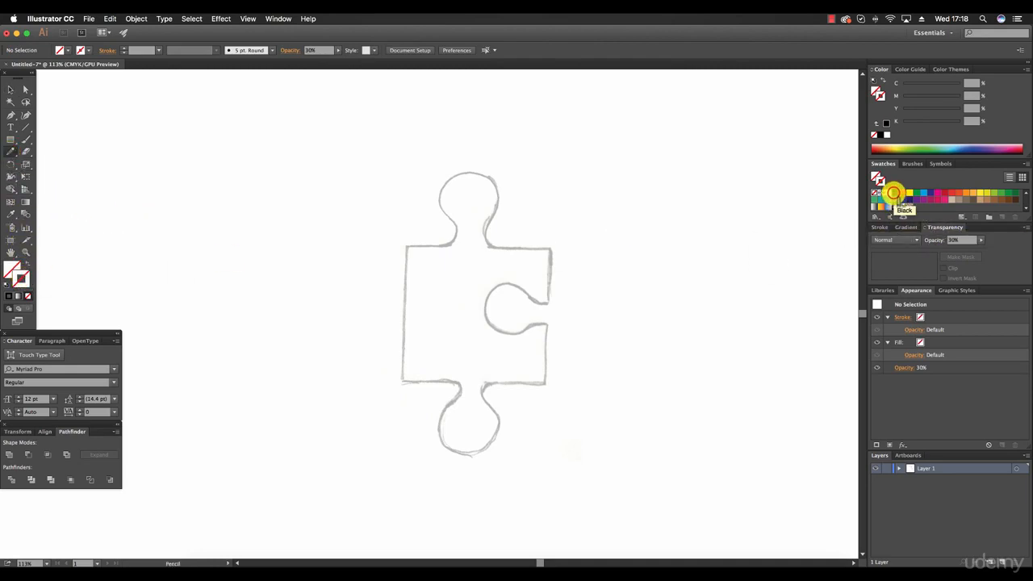
{"action": "left_click", "coordinate": [894, 194]}
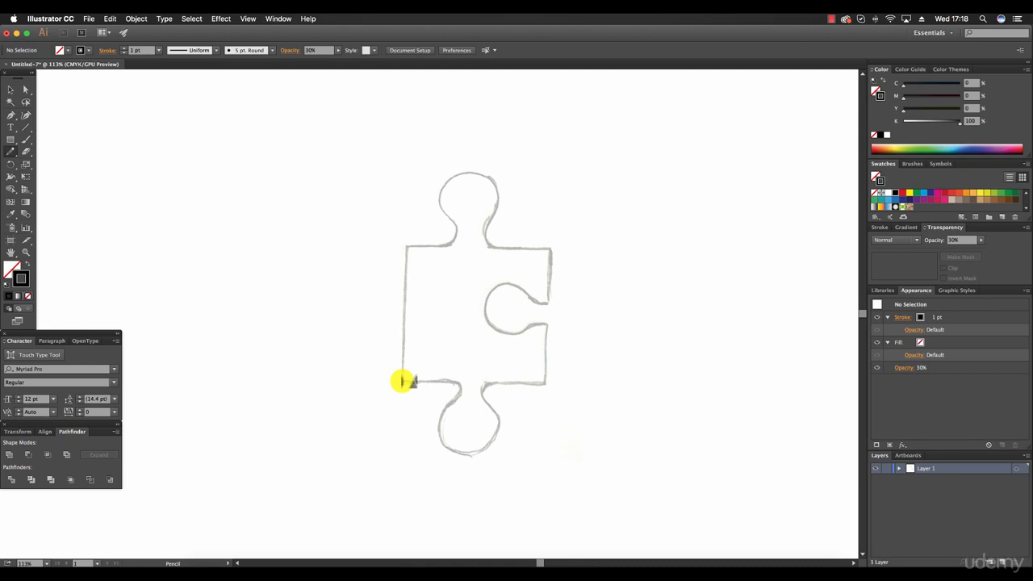
{"action": "left_click_drag", "start_coordinate": [403, 380], "coordinate": [403, 246]}
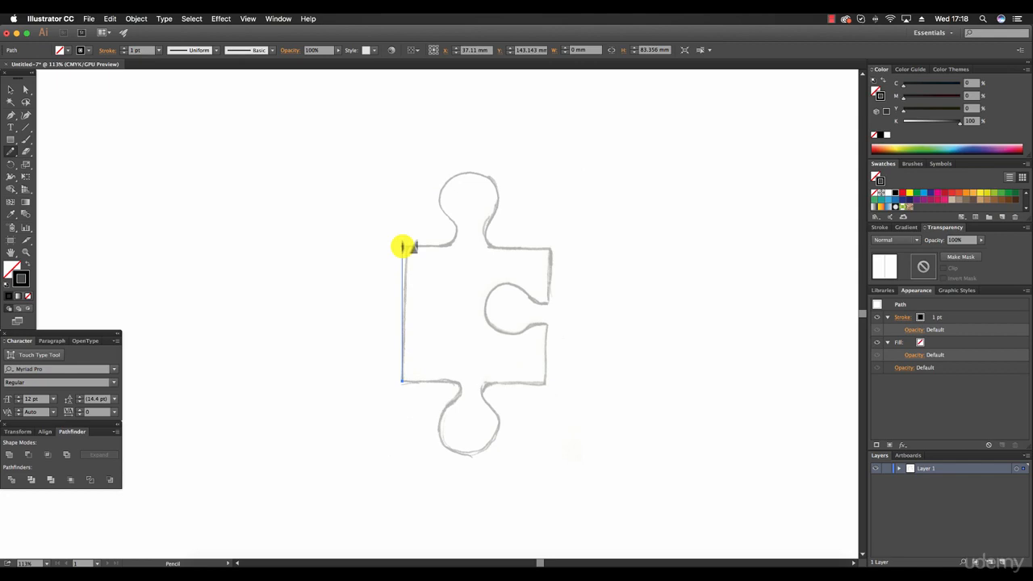
{"action": "mouse_move", "coordinate": [404, 246]}
{"action": "left_mouse_down"}
{"action": "mouse_move", "coordinate": [440, 246]}
{"action": "mouse_move", "coordinate": [432, 223]}
{"action": "mouse_move", "coordinate": [410, 211]}
{"action": "mouse_move", "coordinate": [400, 172]}
{"action": "mouse_move", "coordinate": [326, 232]}
{"action": "mouse_move", "coordinate": [344, 210]}
{"action": "mouse_move", "coordinate": [378, 199]}
{"action": "mouse_move", "coordinate": [413, 204]}
{"action": "mouse_move", "coordinate": [441, 233]}
{"action": "left_mouse_up"}
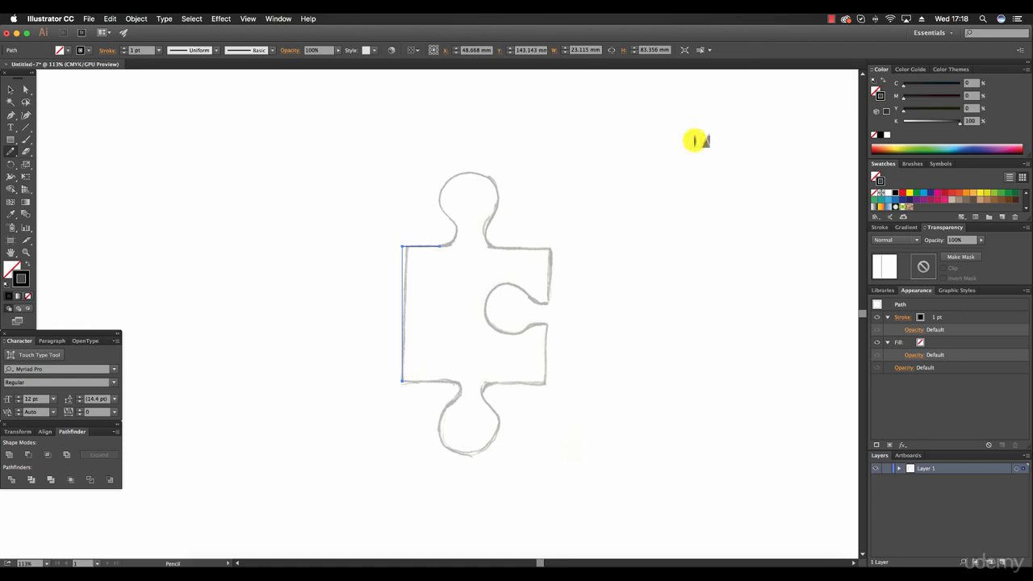
- Draw a vertical test line about 83 mm long beside the sketch and review the Pencil tool's fidelity options
{"action": "left_click_drag", "start_coordinate": [695, 141], "coordinate": [697, 273]}
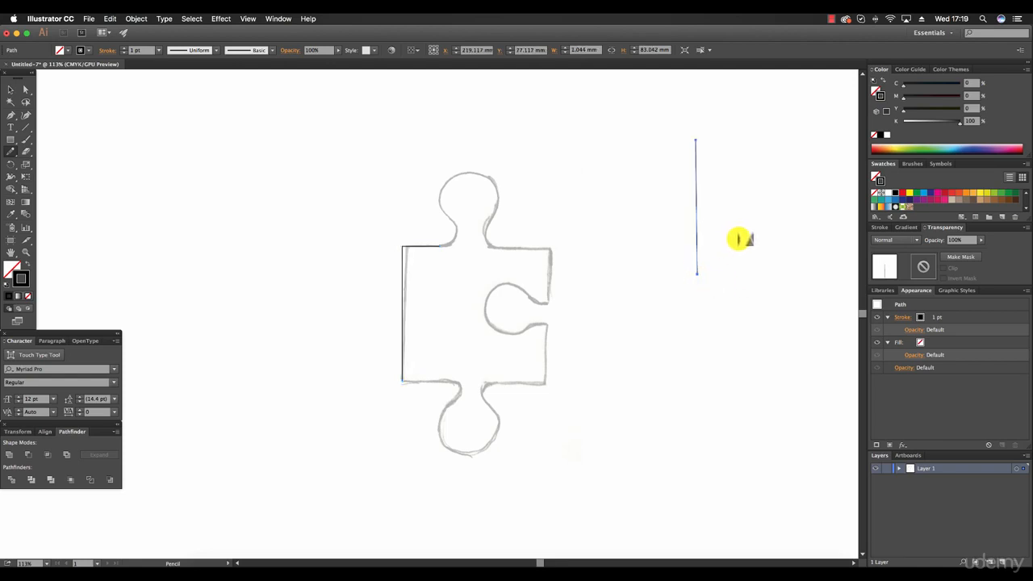
{"action": "double_click", "coordinate": [10, 151]}
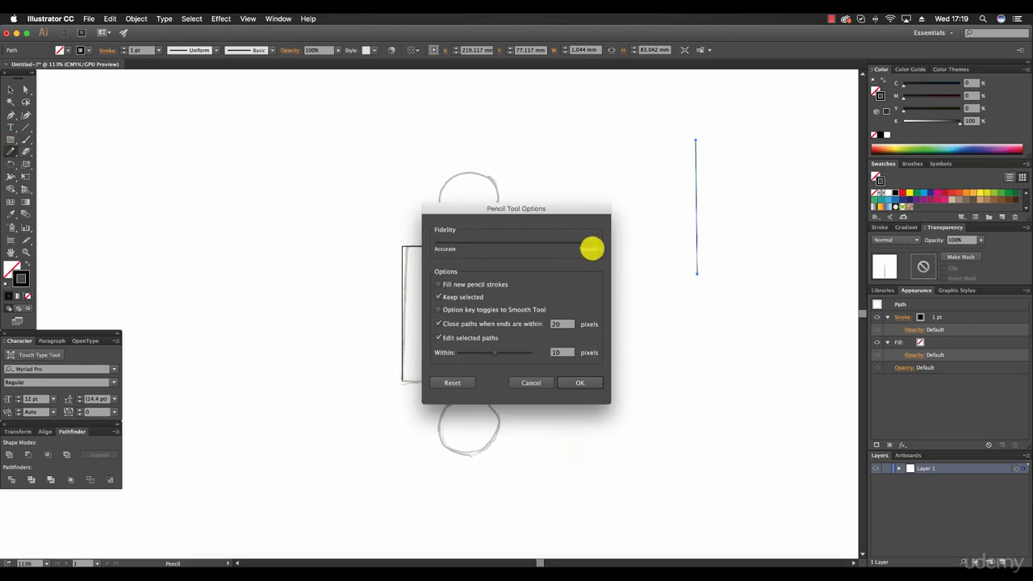
{"action": "mouse_move", "coordinate": [590, 248]}
{"action": "left_mouse_down"}
{"action": "mouse_move", "coordinate": [444, 238]}
{"action": "mouse_move", "coordinate": [594, 249]}
{"action": "mouse_move", "coordinate": [443, 252]}
{"action": "left_mouse_up"}
{"action": "left_click", "coordinate": [595, 382]}
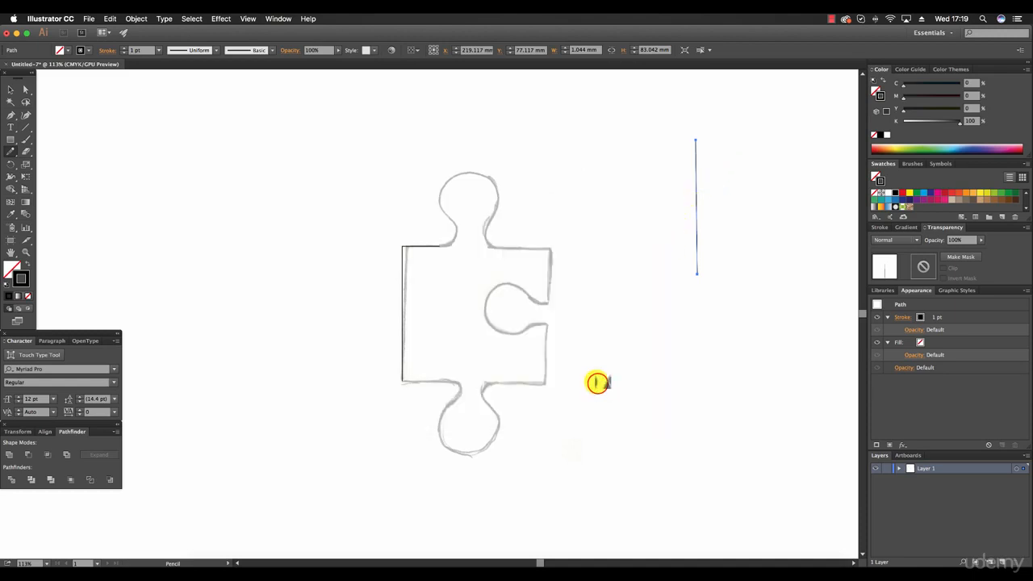
- Reselect the traced puzzle path and continue it with the Pencil tool around the top knob
{"action": "key", "text": "v"}
{"action": "left_click", "coordinate": [597, 383]}
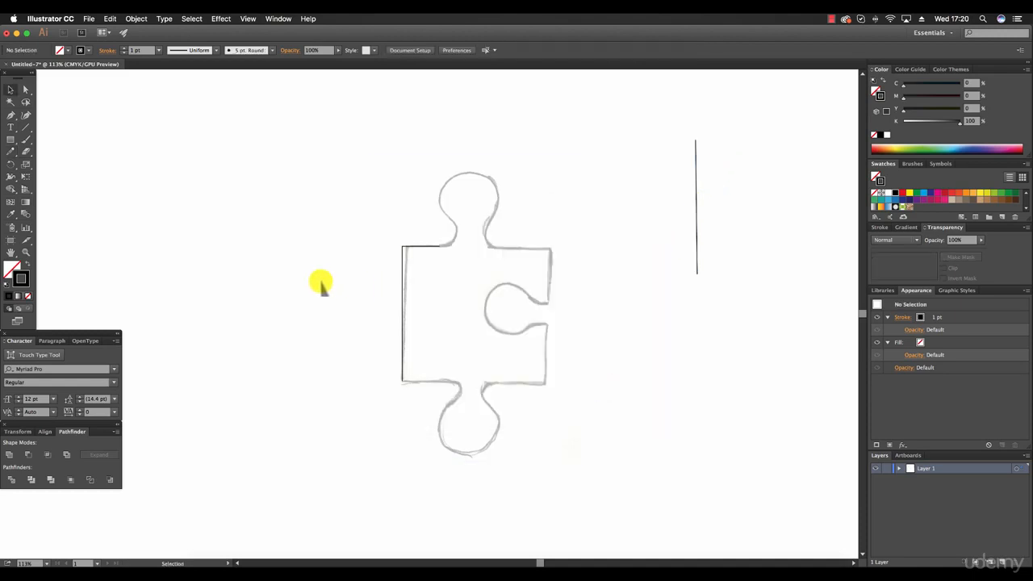
{"action": "left_click", "coordinate": [411, 247]}
{"action": "left_click", "coordinate": [11, 151]}
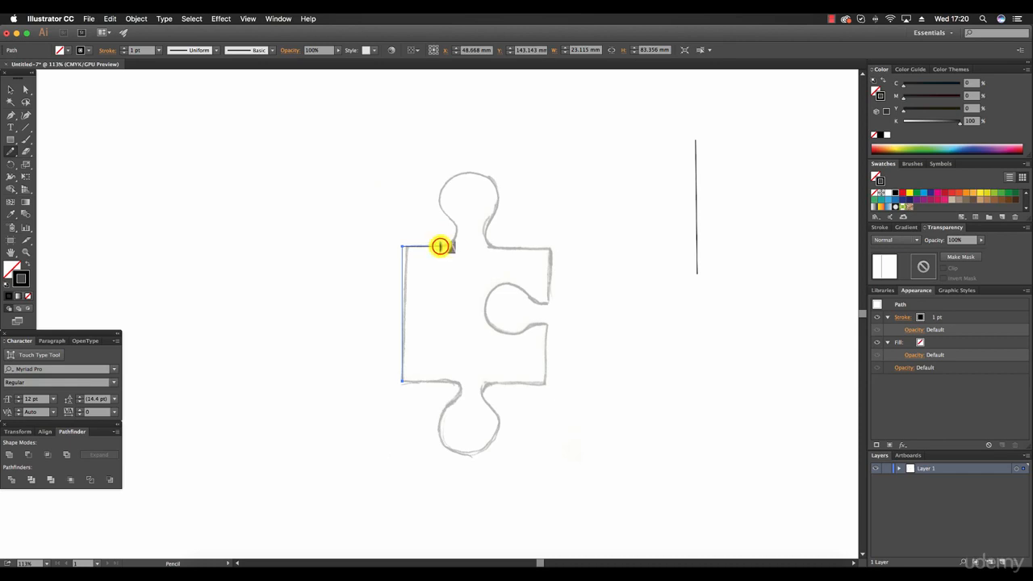
{"action": "mouse_move", "coordinate": [440, 246]}
{"action": "left_mouse_down"}
{"action": "mouse_move", "coordinate": [456, 231]}
{"action": "mouse_move", "coordinate": [440, 208]}
{"action": "mouse_move", "coordinate": [444, 187]}
{"action": "mouse_move", "coordinate": [484, 173]}
{"action": "mouse_move", "coordinate": [499, 187]}
{"action": "mouse_move", "coordinate": [484, 236]}
{"action": "mouse_move", "coordinate": [498, 245]}
{"action": "left_mouse_up"}
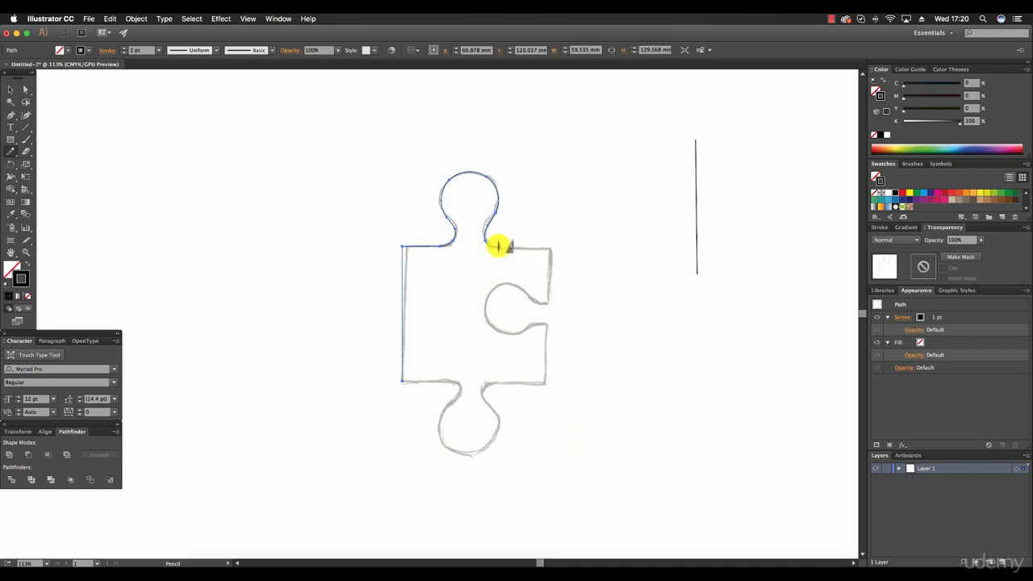
- Extend the pencil path along the rest of the top edge and down the right side, following the socket cutout to the lower-right corner
{"action": "left_click_drag", "start_coordinate": [498, 246], "coordinate": [553, 250]}
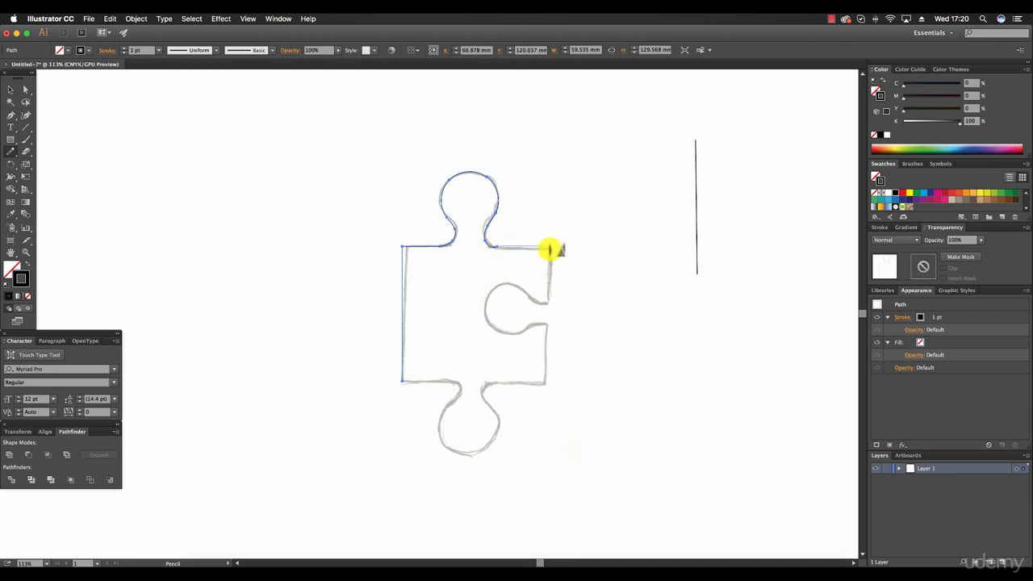
{"action": "left_click_drag", "start_coordinate": [549, 251], "coordinate": [554, 250]}
{"action": "mouse_move", "coordinate": [551, 247]}
{"action": "left_mouse_down"}
{"action": "mouse_move", "coordinate": [552, 305]}
{"action": "mouse_move", "coordinate": [508, 285]}
{"action": "mouse_move", "coordinate": [487, 297]}
{"action": "mouse_move", "coordinate": [495, 334]}
{"action": "mouse_move", "coordinate": [549, 325]}
{"action": "left_mouse_up"}
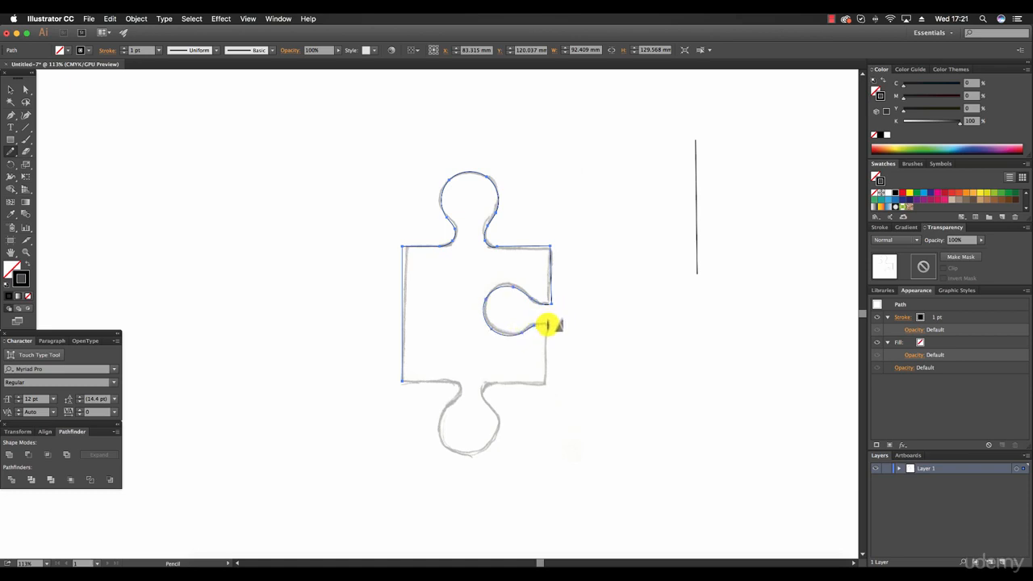
{"action": "left_click_drag", "start_coordinate": [546, 325], "coordinate": [548, 380]}
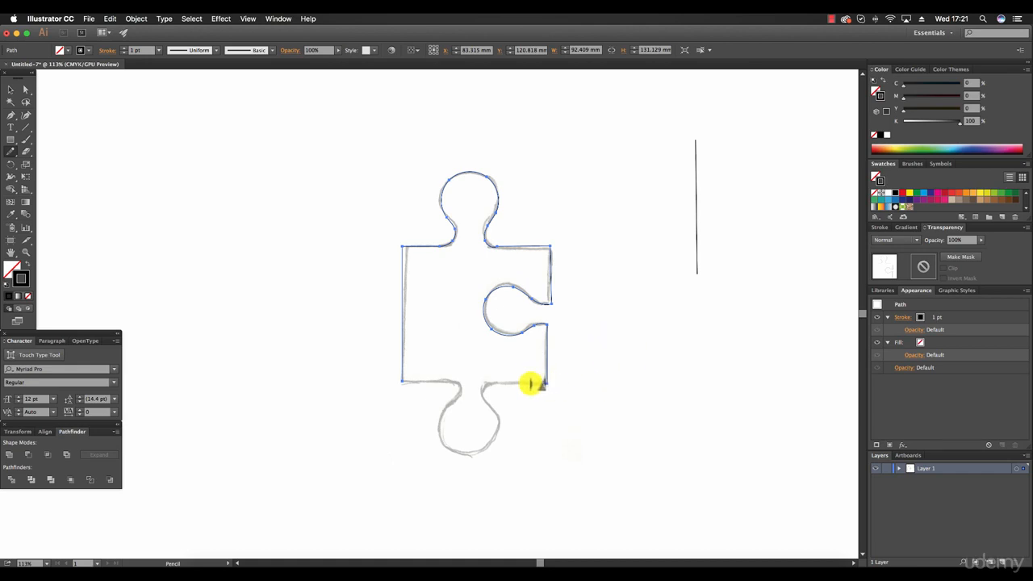
- Continue the pencil path along the bottom edge and around the bottom knob, closing it at the lower-left corner
{"action": "left_click_drag", "start_coordinate": [530, 383], "coordinate": [497, 383]}
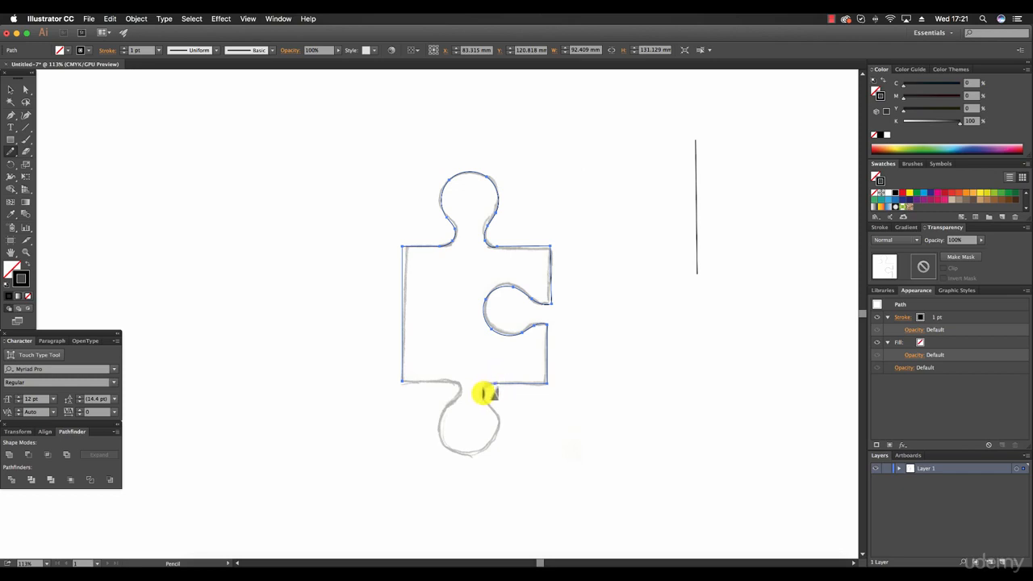
{"action": "mouse_move", "coordinate": [483, 393]}
{"action": "left_mouse_down"}
{"action": "mouse_move", "coordinate": [498, 433]}
{"action": "mouse_move", "coordinate": [481, 451]}
{"action": "mouse_move", "coordinate": [451, 453]}
{"action": "mouse_move", "coordinate": [440, 430]}
{"action": "mouse_move", "coordinate": [452, 381]}
{"action": "left_mouse_up"}
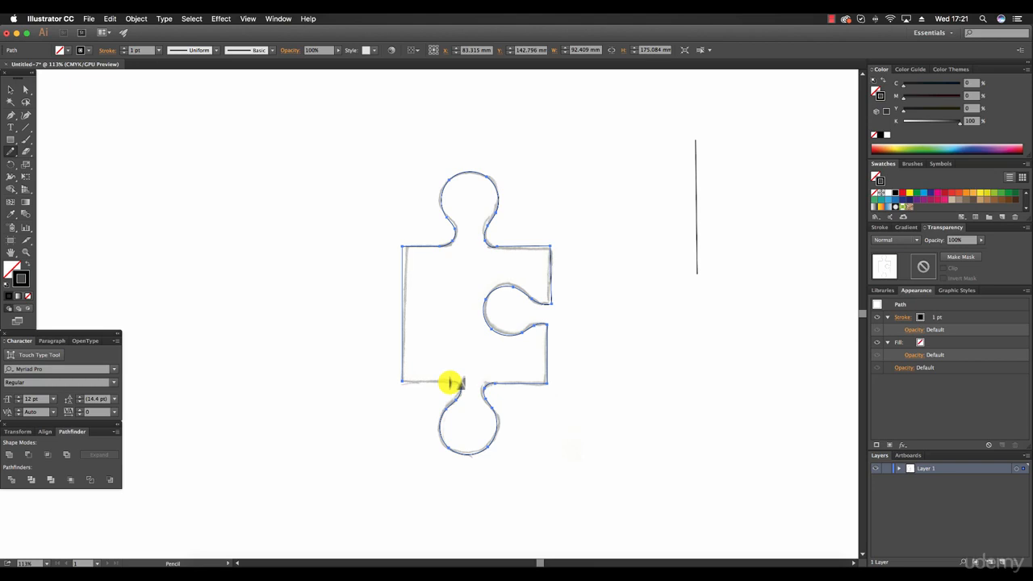
{"action": "left_click_drag", "start_coordinate": [445, 380], "coordinate": [409, 381]}
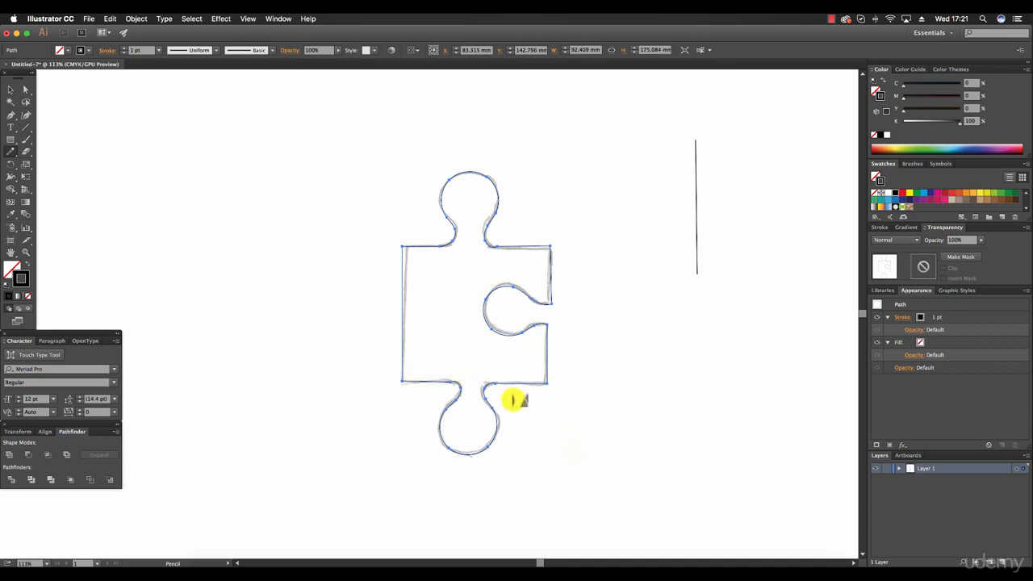
- Remove the traced puzzle shape's stroke and fill it with the green swatch (C 75, M 0, Y 100, K 0)
{"action": "left_click", "coordinate": [10, 90]}
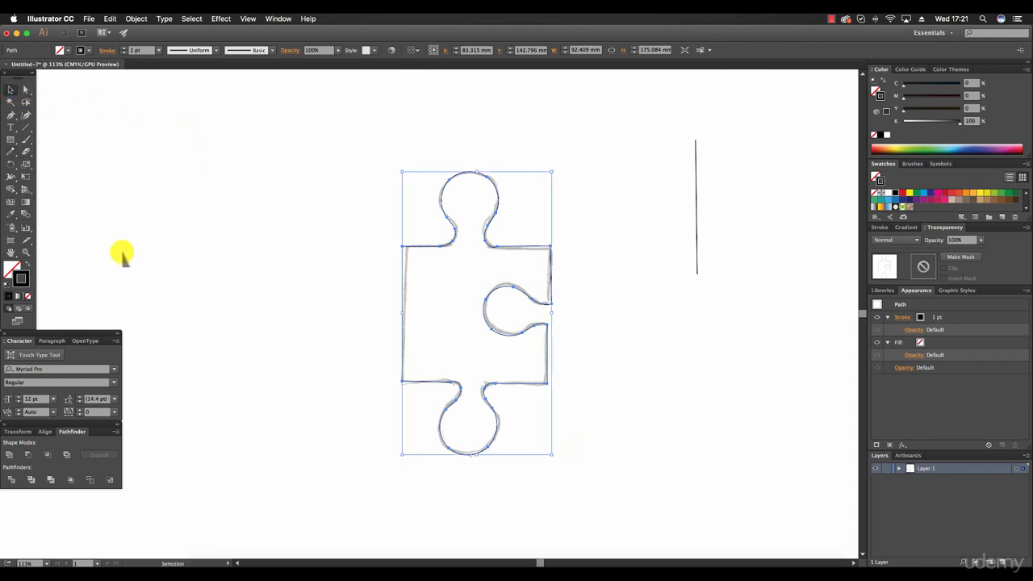
{"action": "left_click", "coordinate": [876, 193]}
{"action": "left_click", "coordinate": [874, 193]}
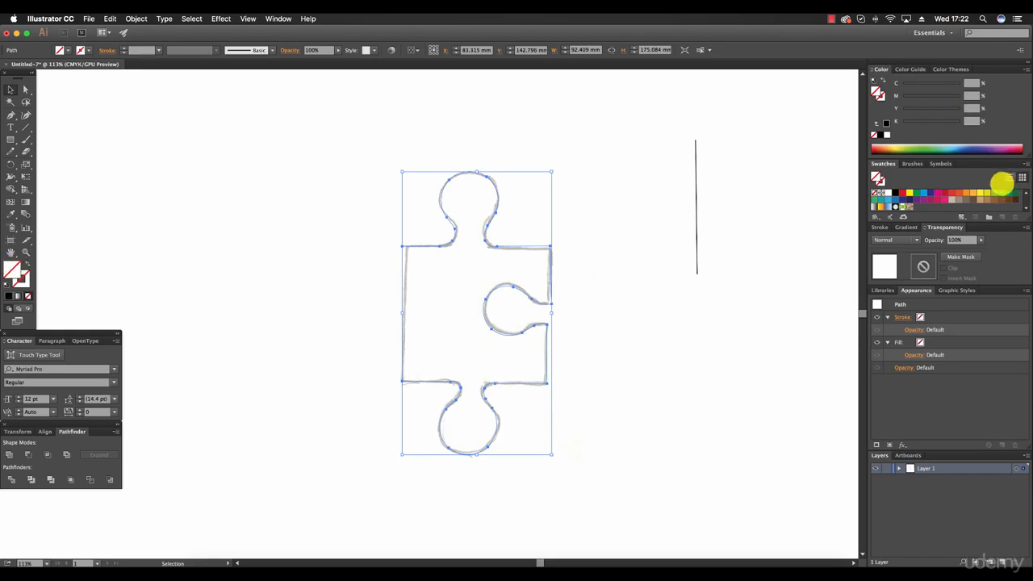
{"action": "left_click", "coordinate": [1002, 193]}
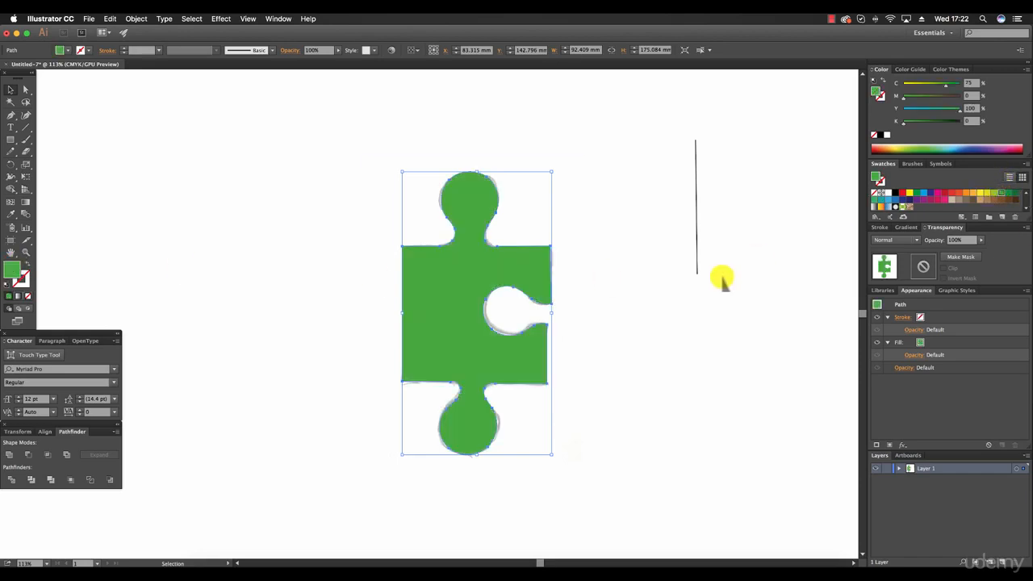
- Move the green puzzle piece to the right of the sketch and delete the vertical test line
{"action": "left_click", "coordinate": [445, 260]}
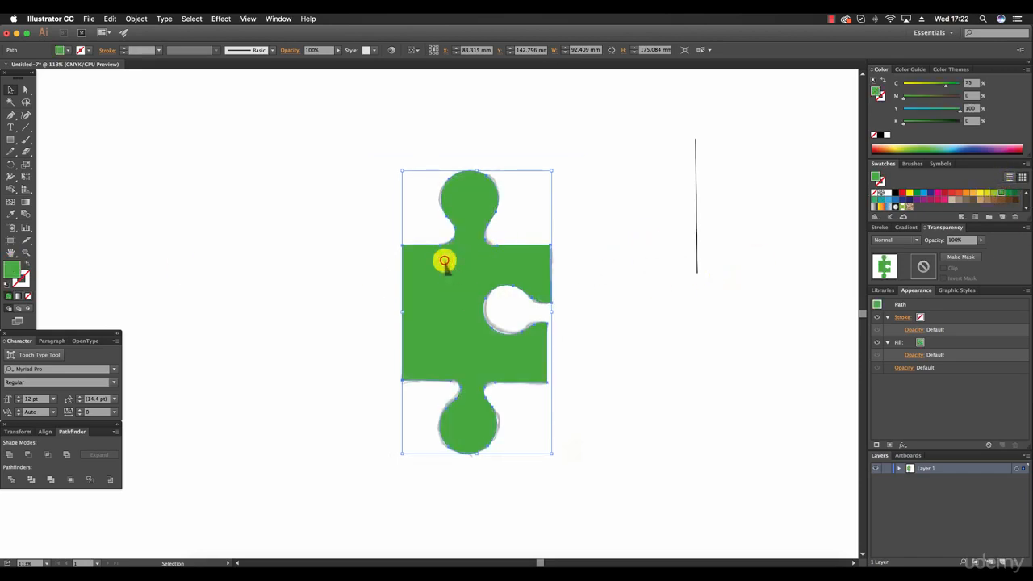
{"action": "mouse_move", "coordinate": [445, 260]}
{"action": "left_mouse_down"}
{"action": "mouse_move", "coordinate": [630, 277]}
{"action": "mouse_move", "coordinate": [686, 260]}
{"action": "left_mouse_up"}
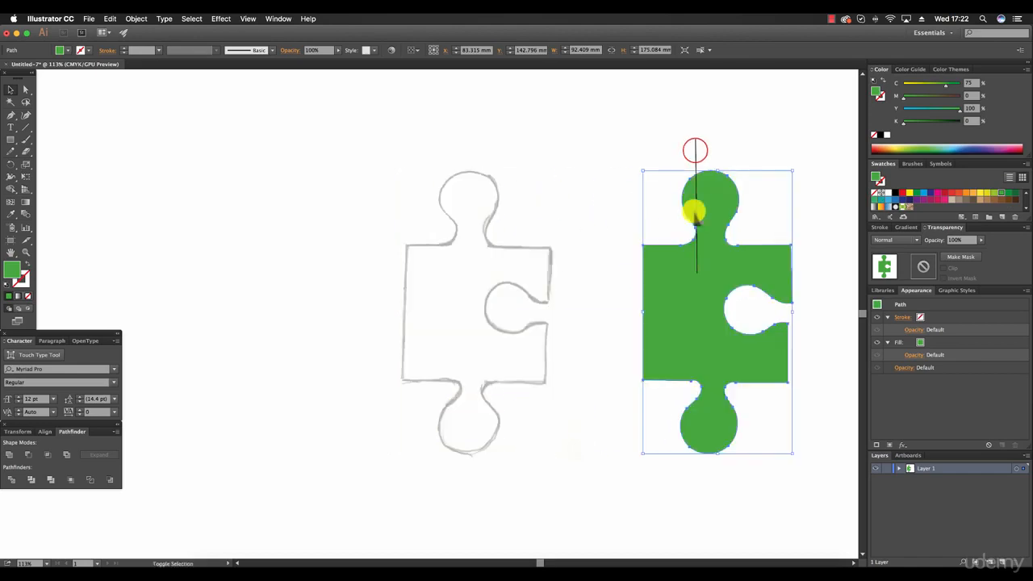
{"action": "left_click", "coordinate": [695, 153]}
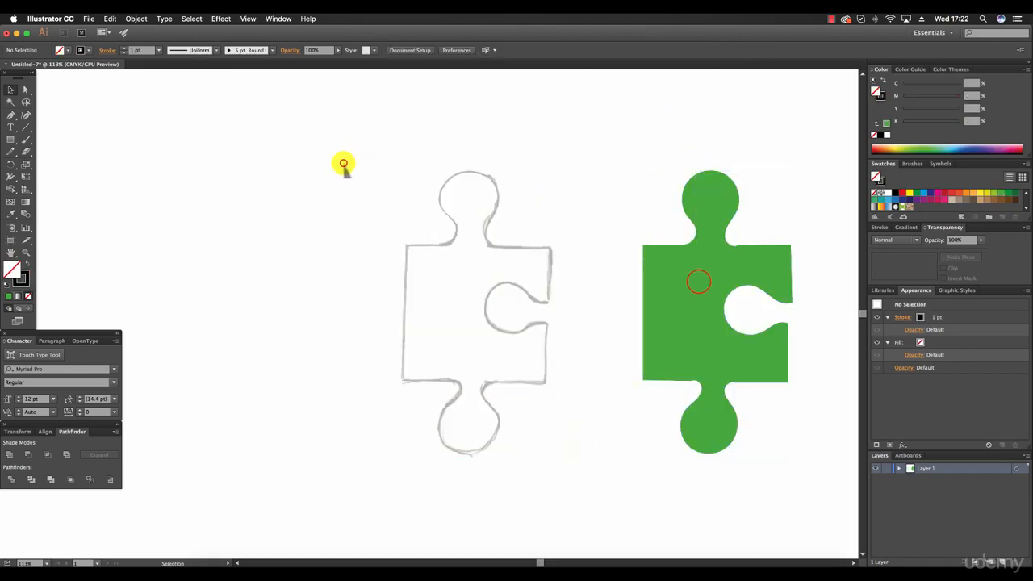
- Select the sketch and the green puzzle piece together, shift both to the left, and deselect them
{"action": "left_click_drag", "start_coordinate": [344, 167], "coordinate": [761, 312]}
{"action": "left_click_drag", "start_coordinate": [699, 282], "coordinate": [531, 265]}
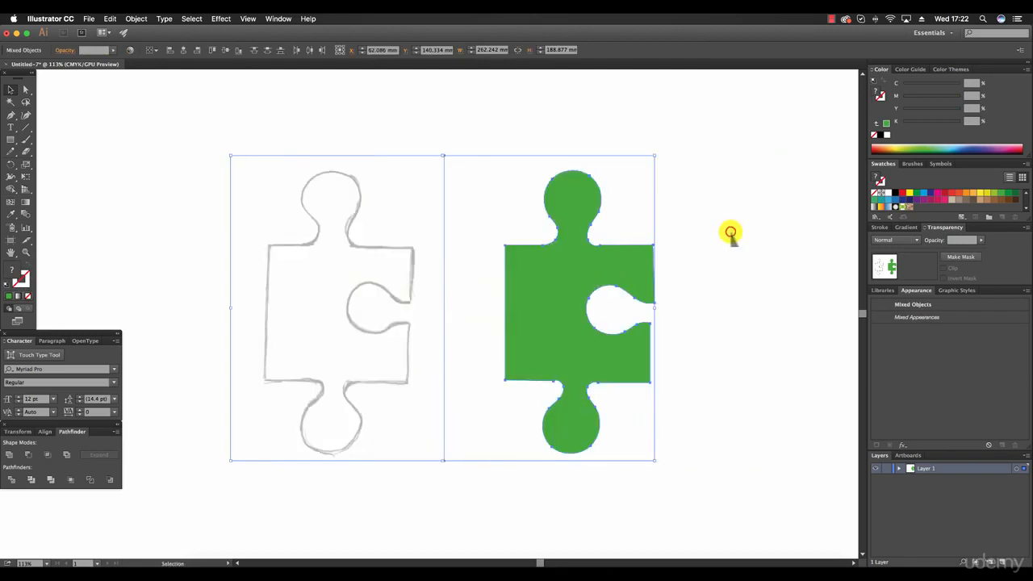
{"action": "left_click", "coordinate": [731, 233]}
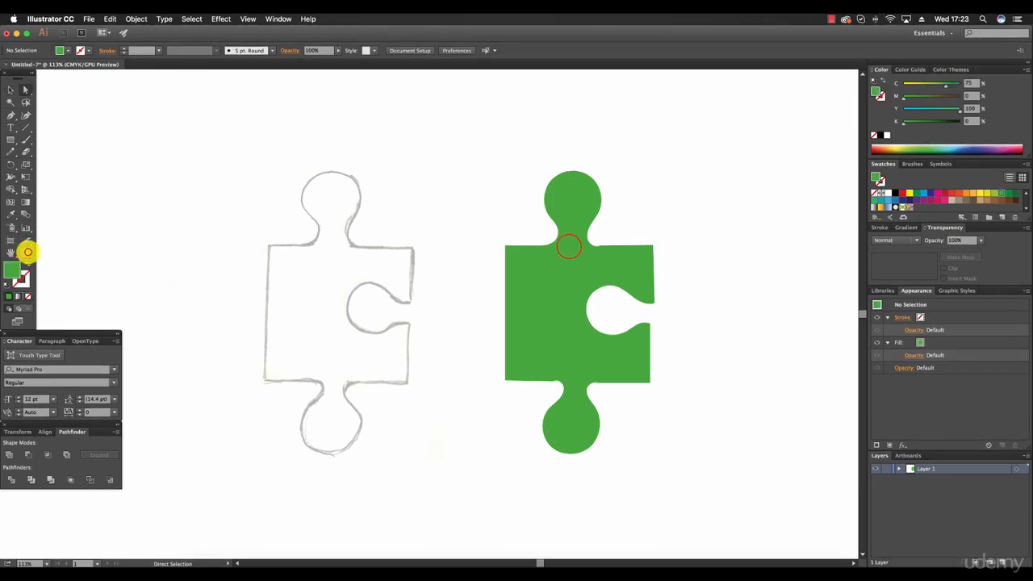
- Smooth the green piece's curve where the top knob's right side meets the top edge by adjusting that anchor point's handle
{"action": "left_click", "coordinate": [26, 251]}
{"action": "left_click", "coordinate": [568, 248]}
{"action": "left_click", "coordinate": [483, 309]}
{"action": "left_click", "coordinate": [412, 319]}
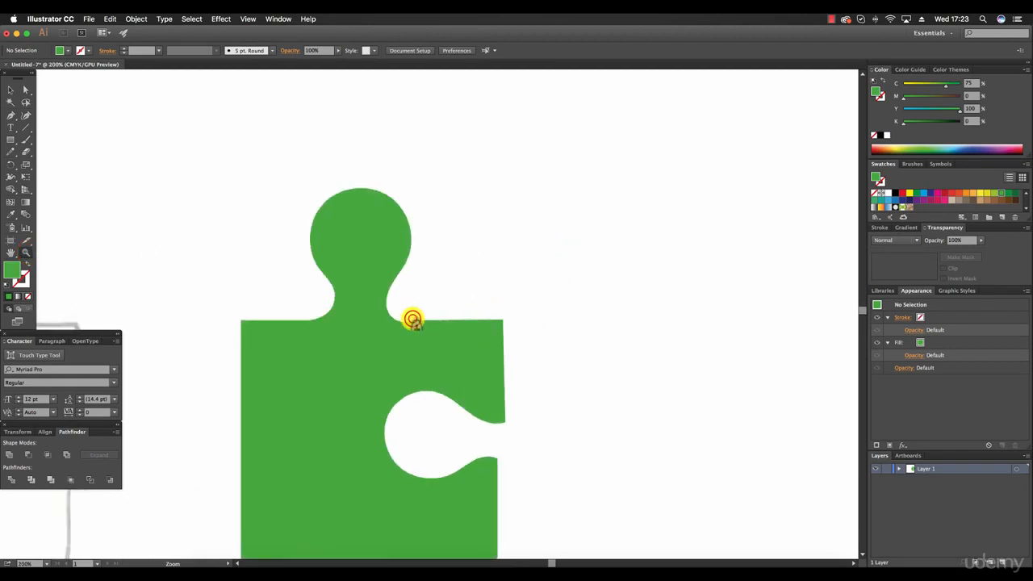
{"action": "left_click", "coordinate": [412, 319]}
{"action": "left_click", "coordinate": [25, 90]}
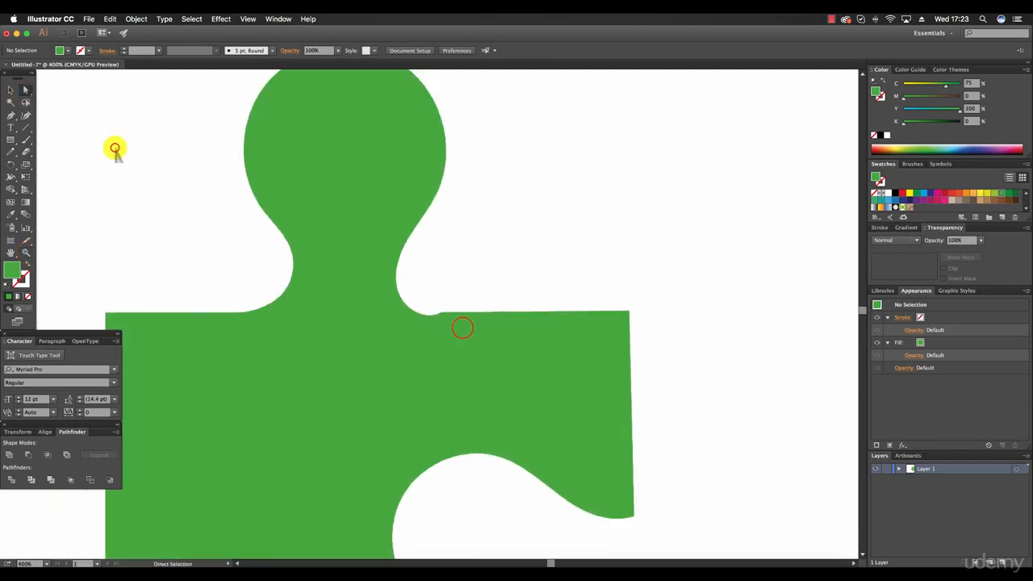
{"action": "left_click", "coordinate": [441, 315]}
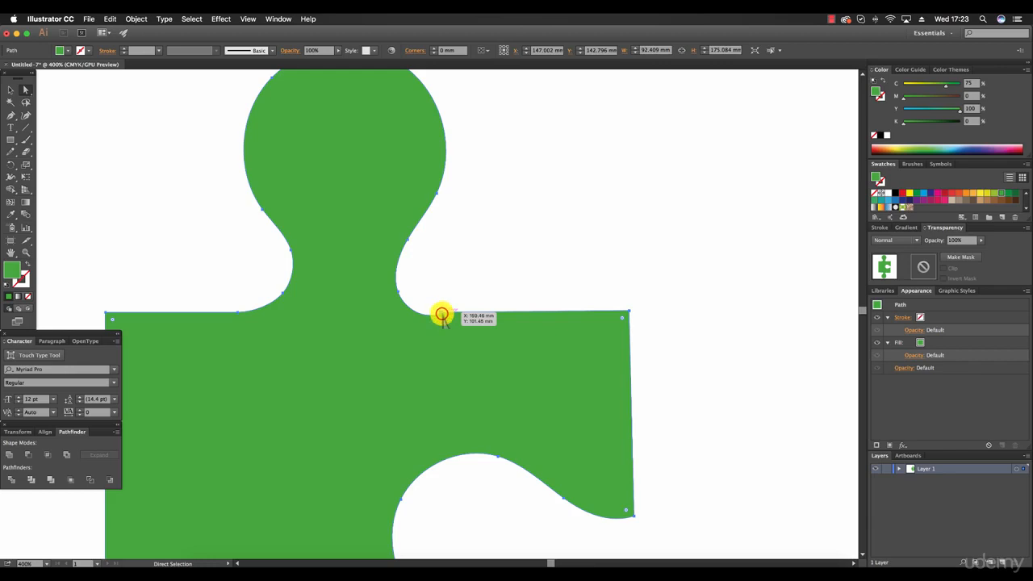
{"action": "left_click", "coordinate": [441, 315]}
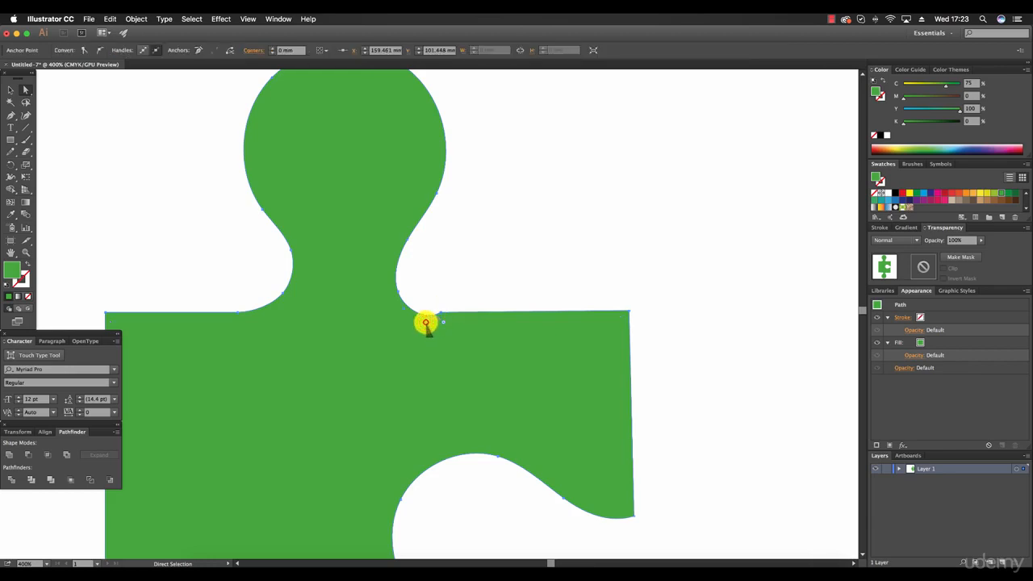
{"action": "left_click_drag", "start_coordinate": [426, 323], "coordinate": [424, 316]}
{"action": "left_click", "coordinate": [487, 282]}
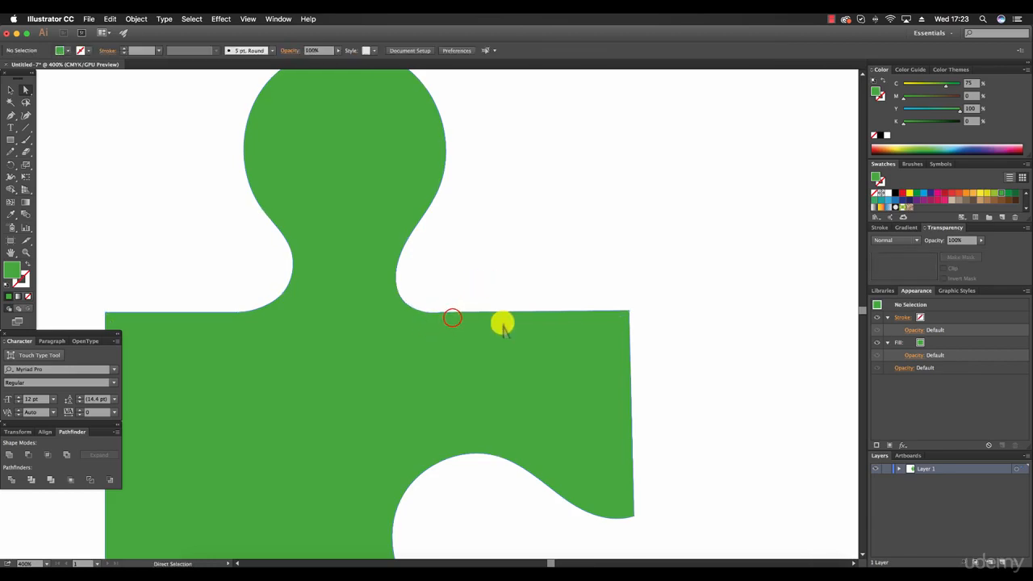
- Refine the anchor handle at the start of the straight top edge, just right of the top knob, and deselect the piece
{"action": "left_click", "coordinate": [440, 314]}
{"action": "left_click", "coordinate": [442, 315]}
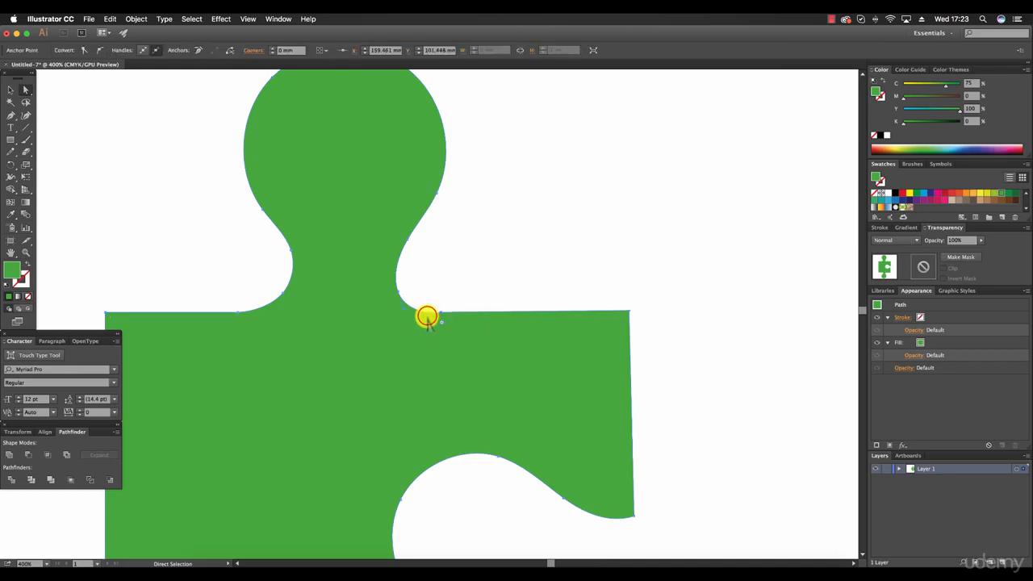
{"action": "left_click", "coordinate": [482, 276]}
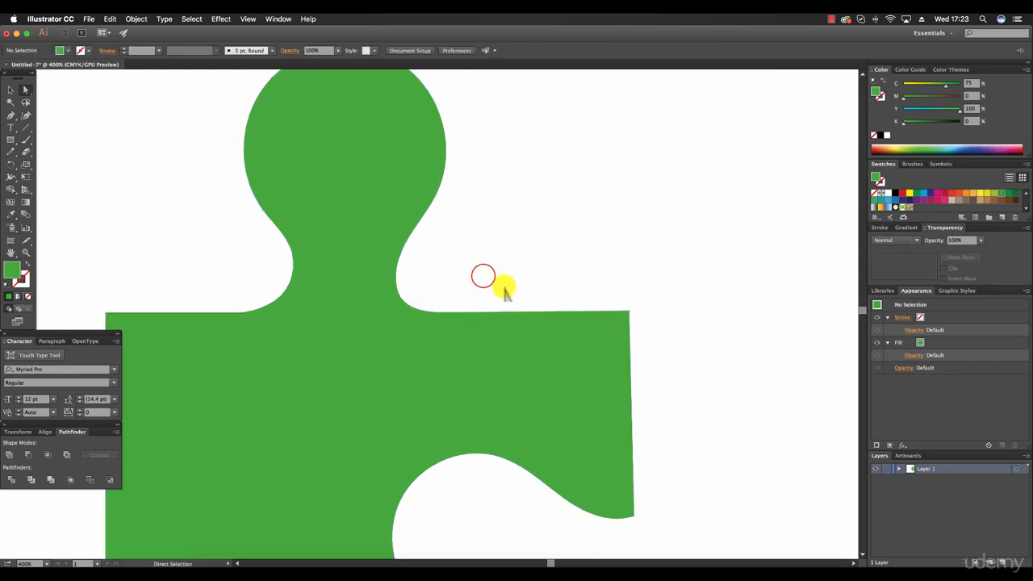
- Smooth both joins between the bottom knob's neck and the piece's bottom edge by adjusting the handles of their anchor points
{"action": "scroll", "coordinate": [519, 275], "scroll_direction": "down", "scroll_amount": 5}
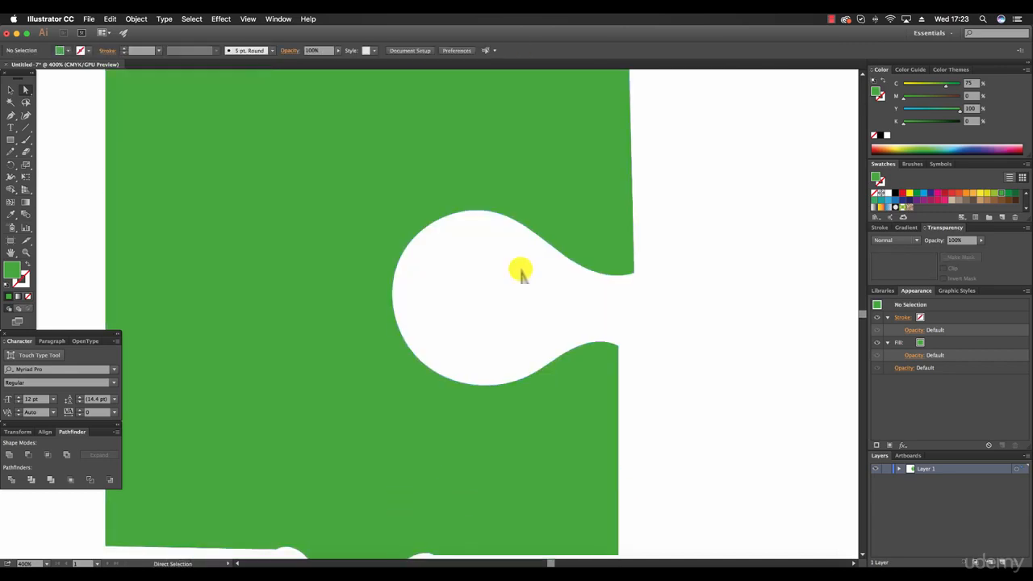
{"action": "scroll", "coordinate": [521, 272], "scroll_direction": "down", "scroll_amount": 3}
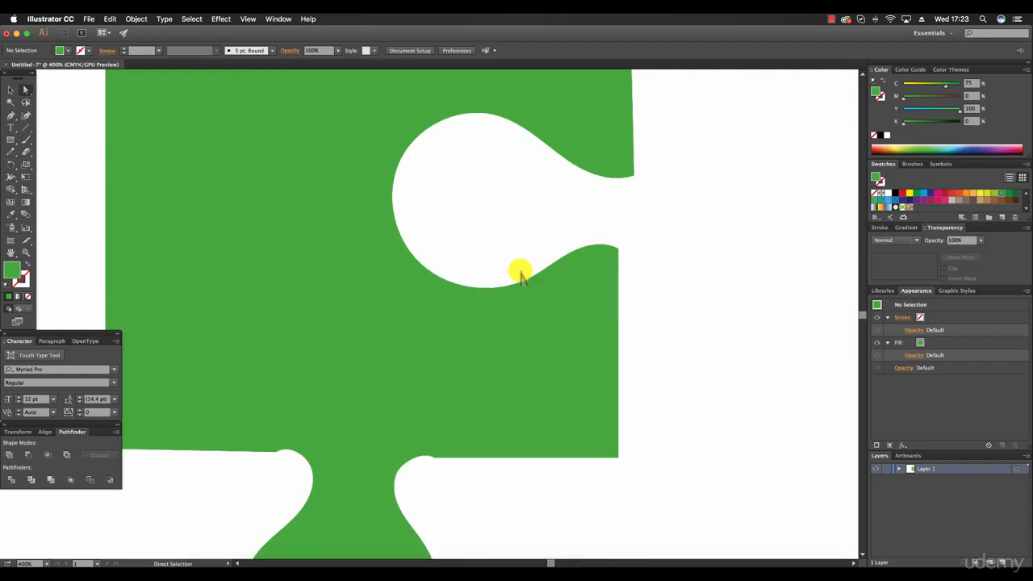
{"action": "left_click", "coordinate": [432, 448]}
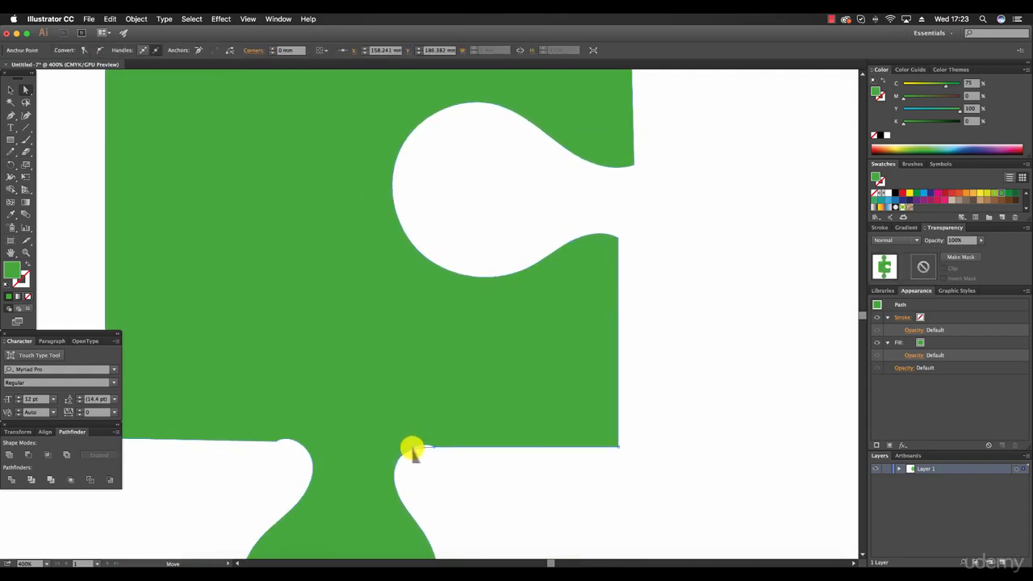
{"action": "left_click", "coordinate": [438, 463]}
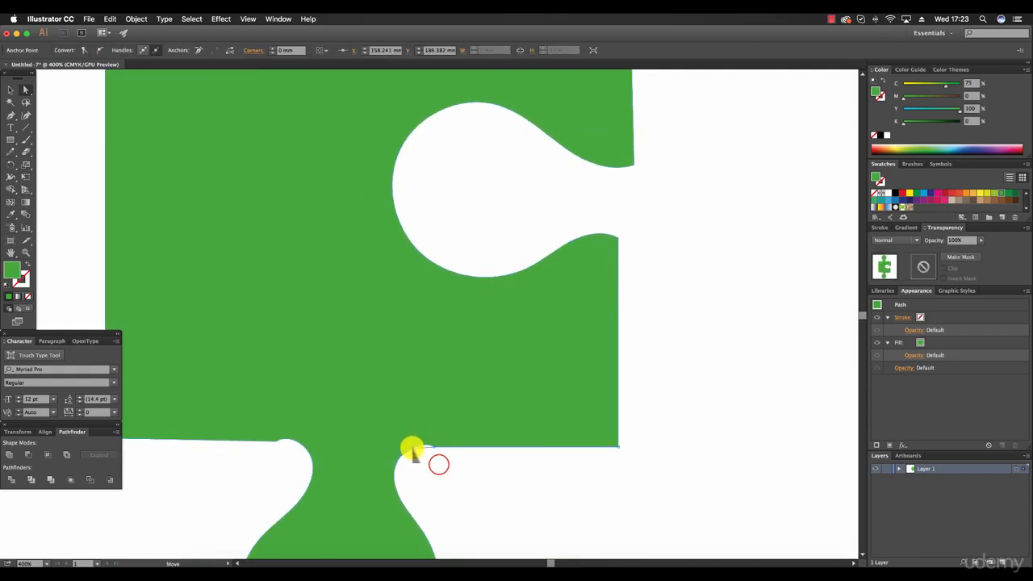
{"action": "left_click", "coordinate": [275, 442]}
{"action": "left_click", "coordinate": [292, 437]}
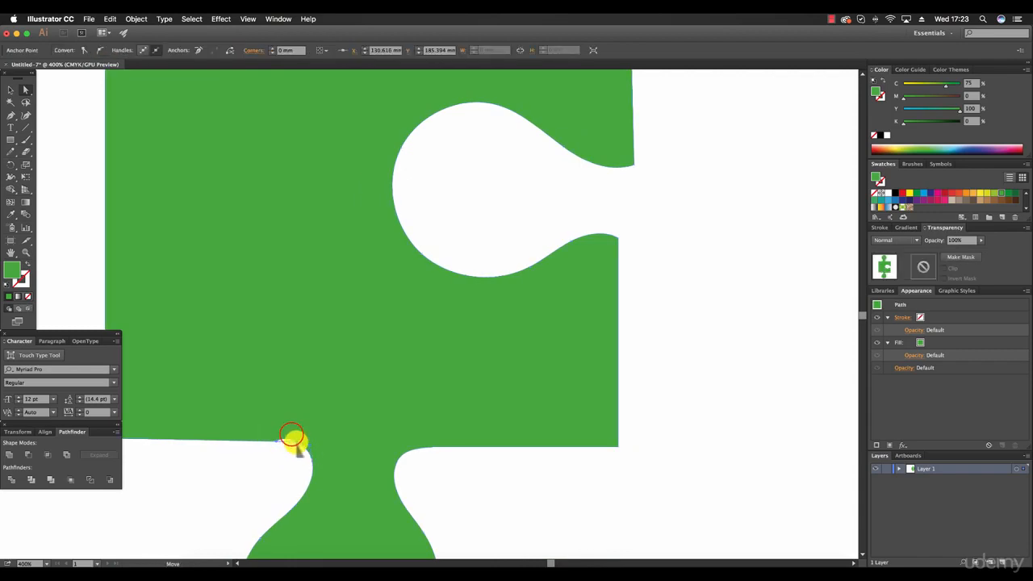
{"action": "left_click", "coordinate": [286, 465]}
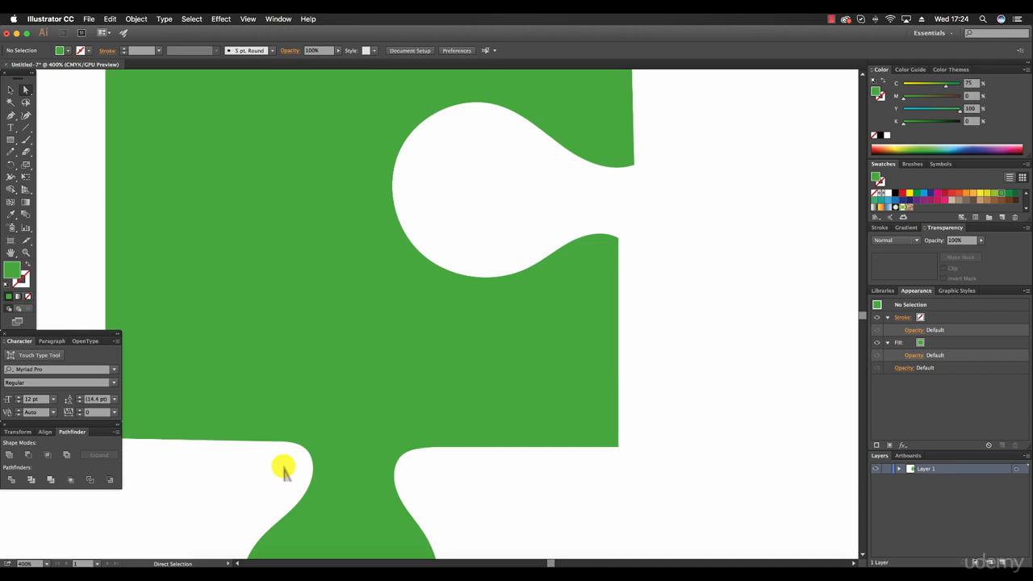
- Move the socket's upper lip anchor and the top-right corner anchor inward to line up with the lower right edge, and deselect the piece
{"action": "left_click", "coordinate": [25, 252]}
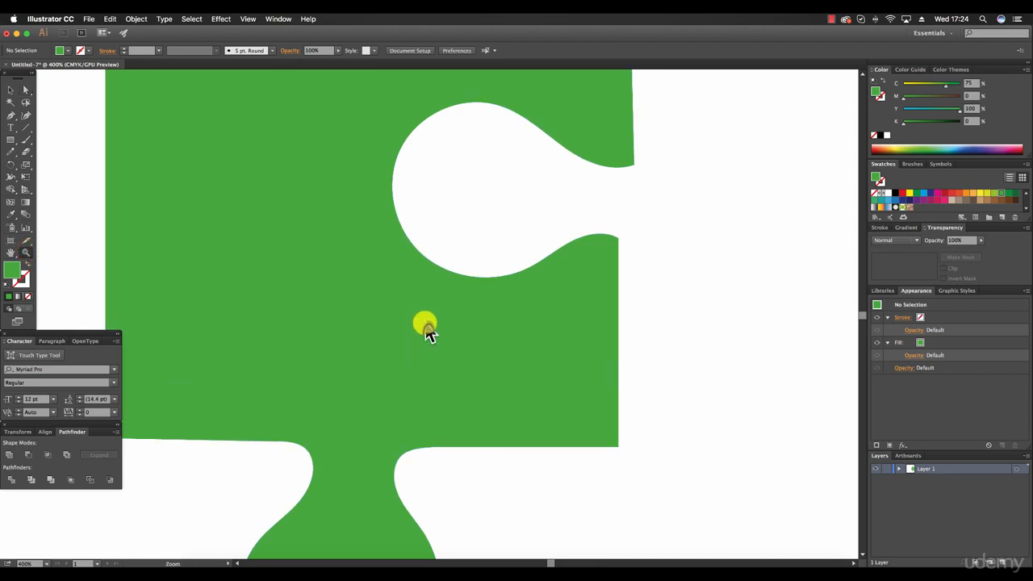
{"action": "left_click_drag", "start_coordinate": [428, 332], "coordinate": [407, 333]}
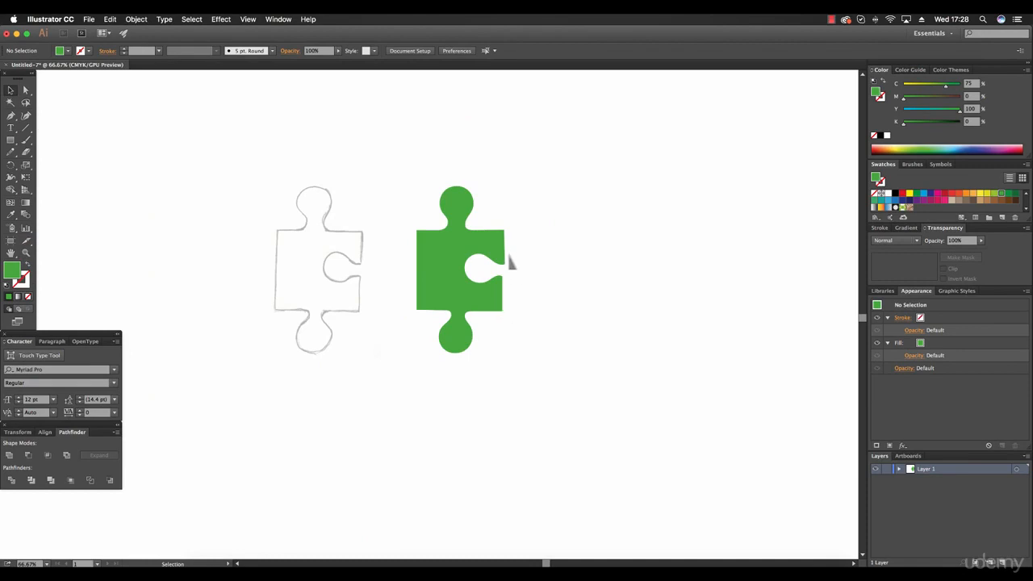
{"action": "left_click", "coordinate": [26, 253]}
{"action": "left_click_drag", "start_coordinate": [495, 260], "coordinate": [466, 365]}
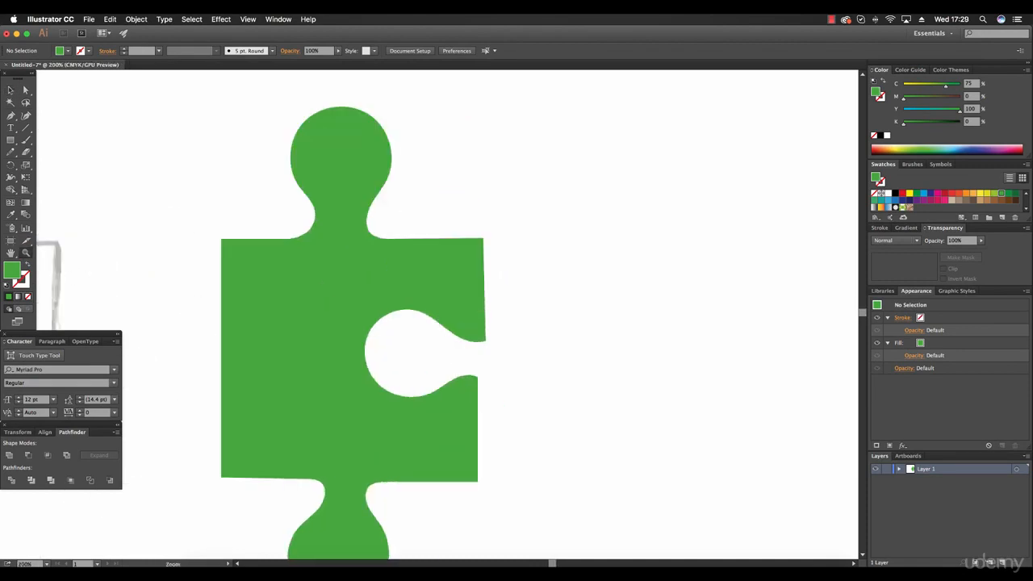
{"action": "left_click", "coordinate": [26, 89]}
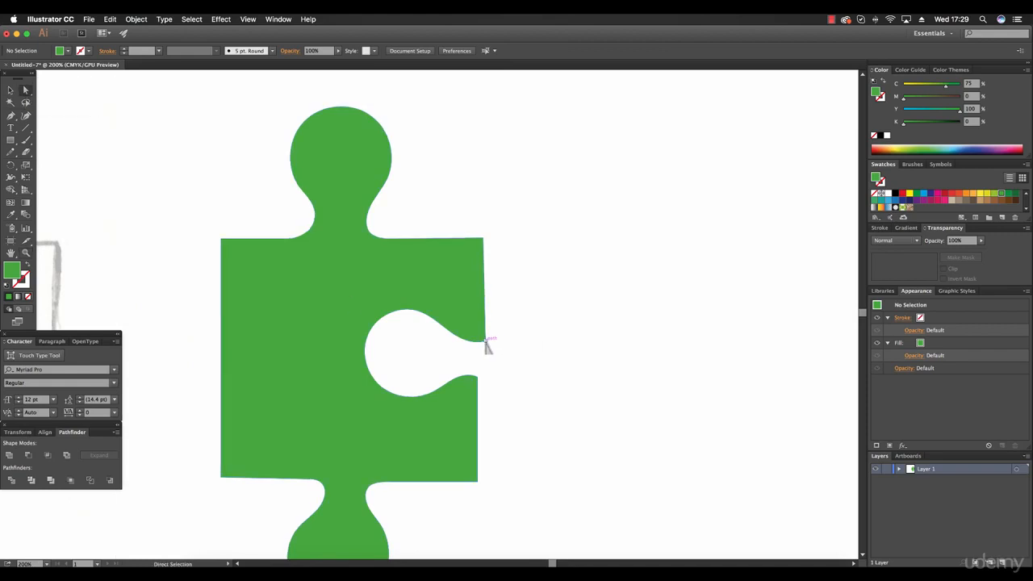
{"action": "left_click_drag", "start_coordinate": [485, 342], "coordinate": [478, 343]}
{"action": "left_click_drag", "start_coordinate": [485, 239], "coordinate": [476, 239]}
{"action": "key", "text": "z"}
{"action": "left_click", "coordinate": [390, 352], "text": "alt"}
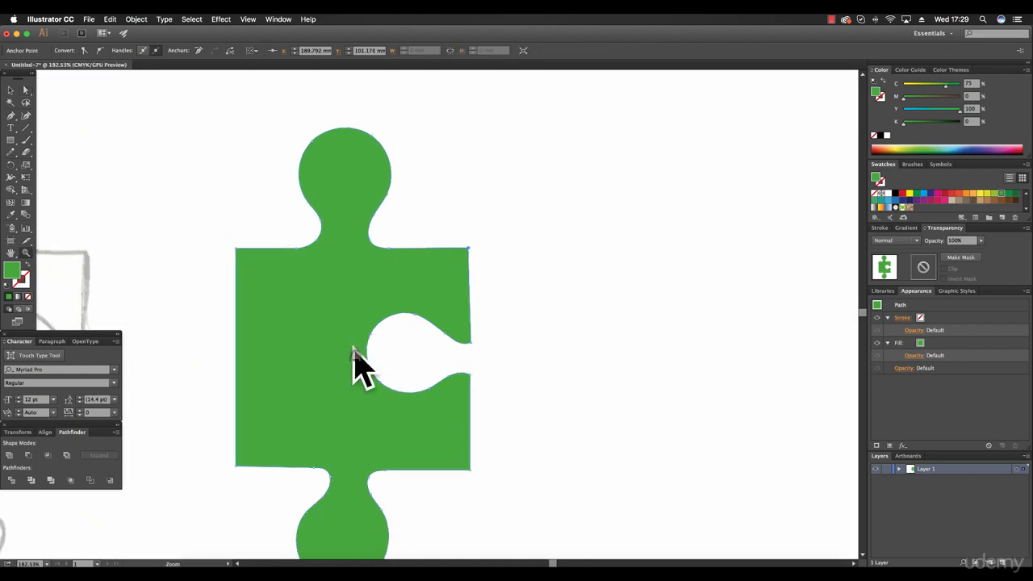
{"action": "left_click", "coordinate": [345, 348], "text": "alt"}
{"action": "left_click", "coordinate": [320, 356], "text": "alt"}
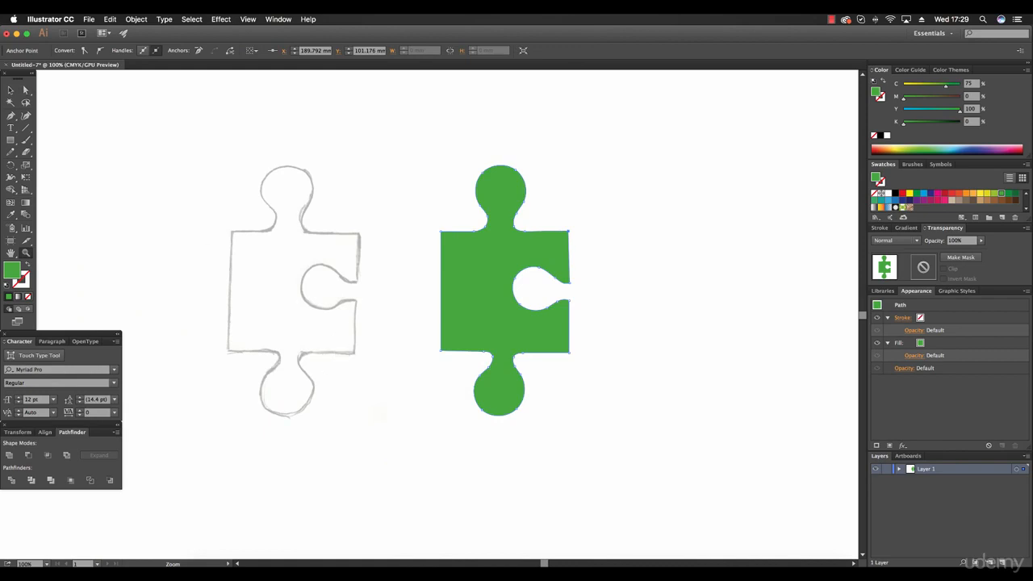
{"action": "key", "text": "v"}
{"action": "left_click", "coordinate": [688, 290]}
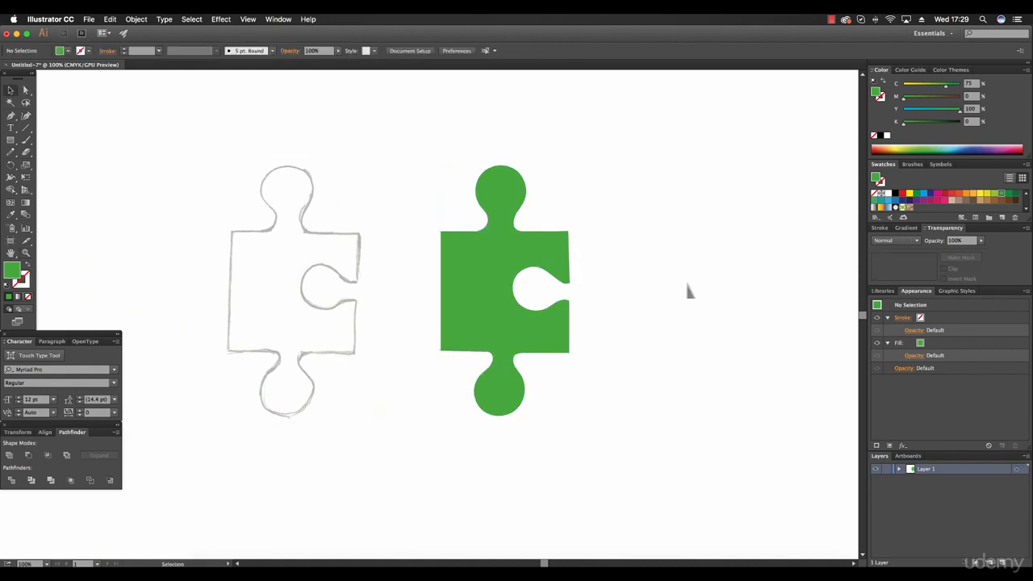